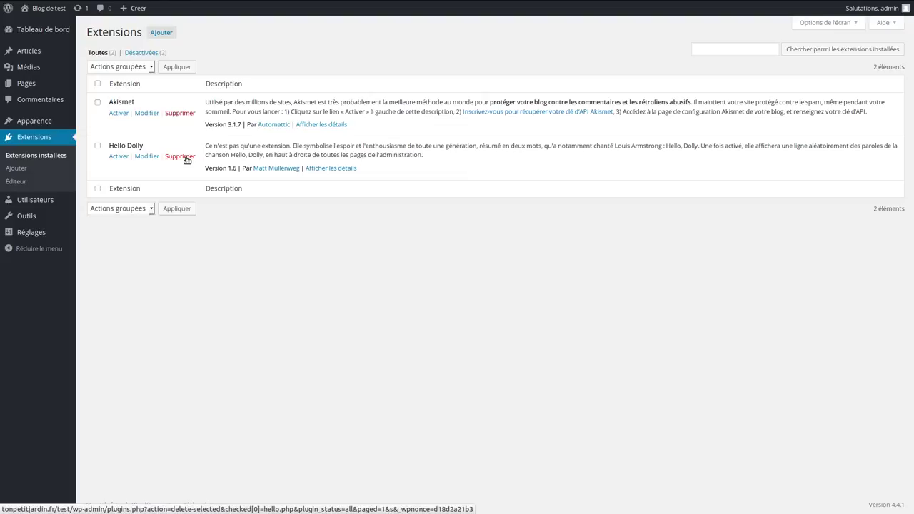
Delete the Hello Dolly extension and confirm the removal of its files
left_click(182, 157)
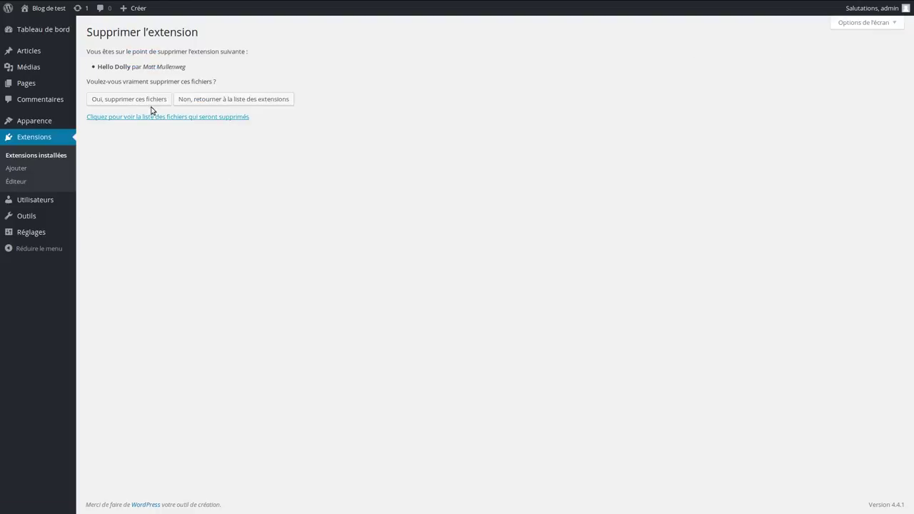
left_click(152, 99)
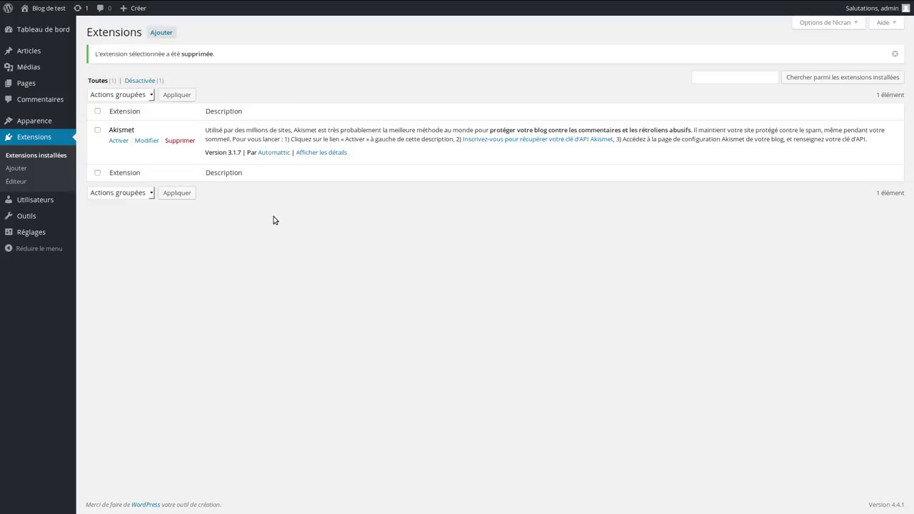
Switch to the Firefox window with the blog article, review its top ten WordPress extensions list, and return to the WordPress admin
key("alt+Tab")
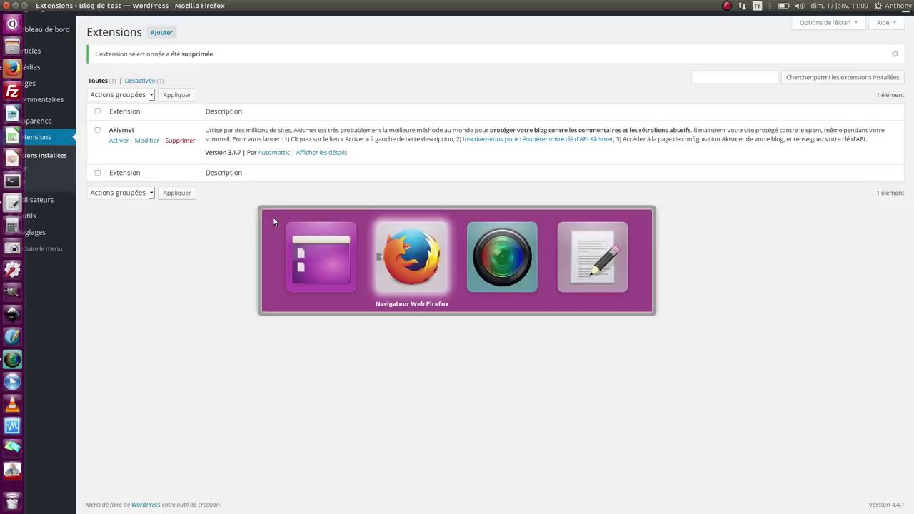
key("alt+Tab")
key("alt+Tab")
key("alt+Tab")
key("alt+Tab")
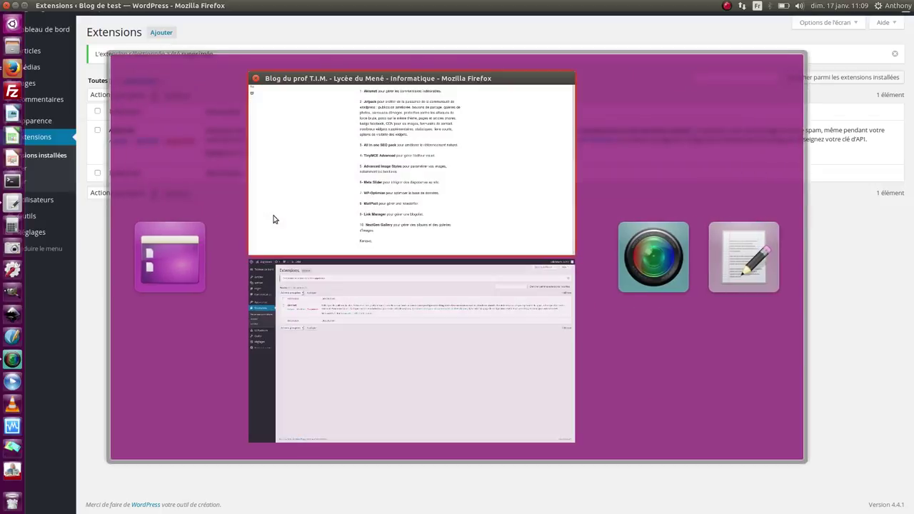
left_click(272, 219)
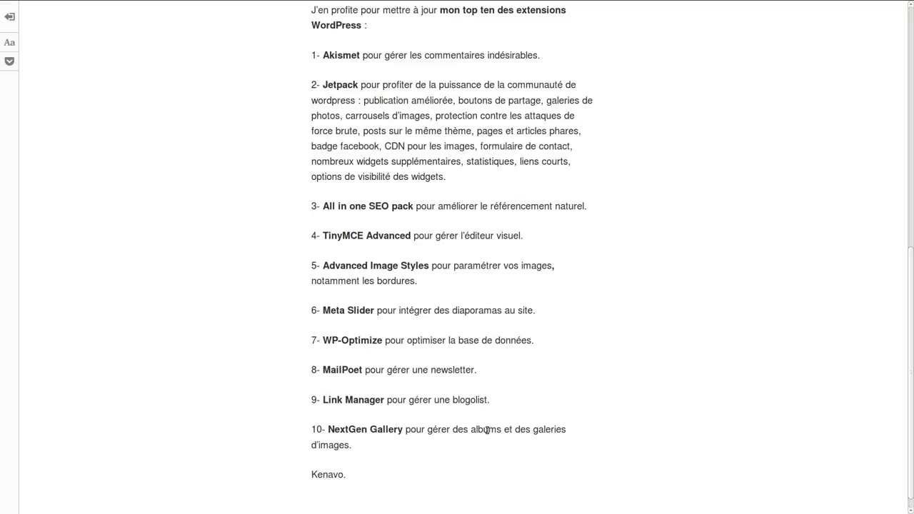
key("alt+Tab")
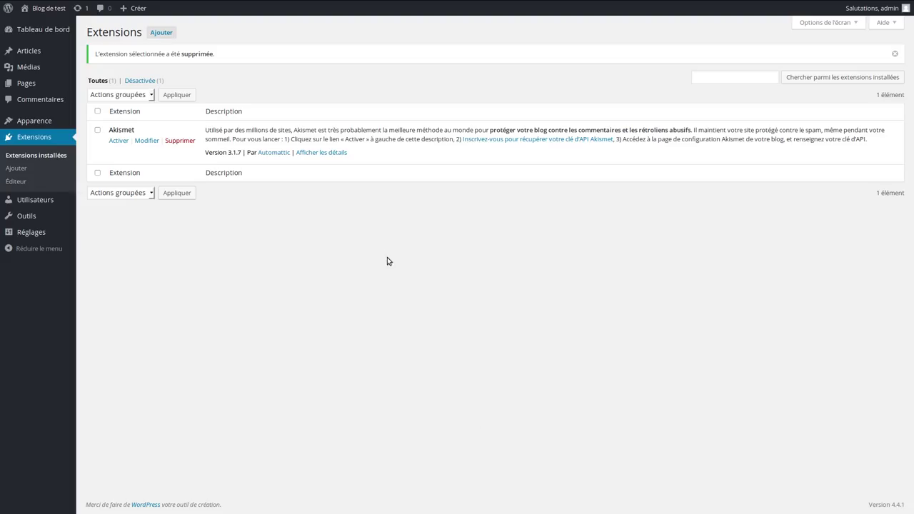
Open the page for adding extensions and view the details of Theme Check
left_click(15, 169)
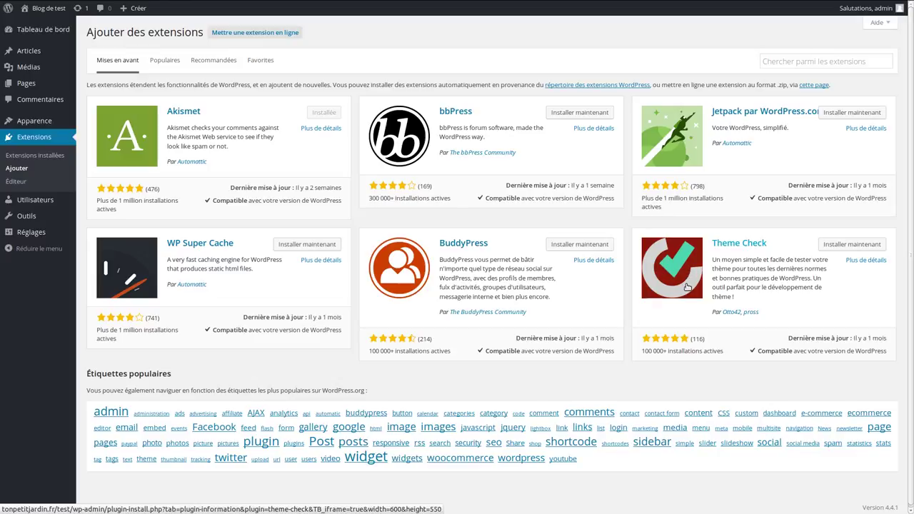
left_click(682, 283)
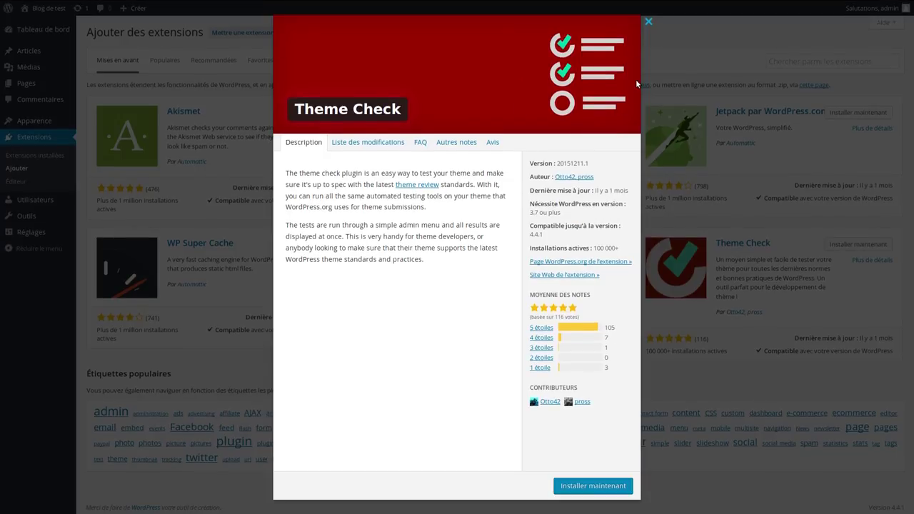
left_click(648, 21)
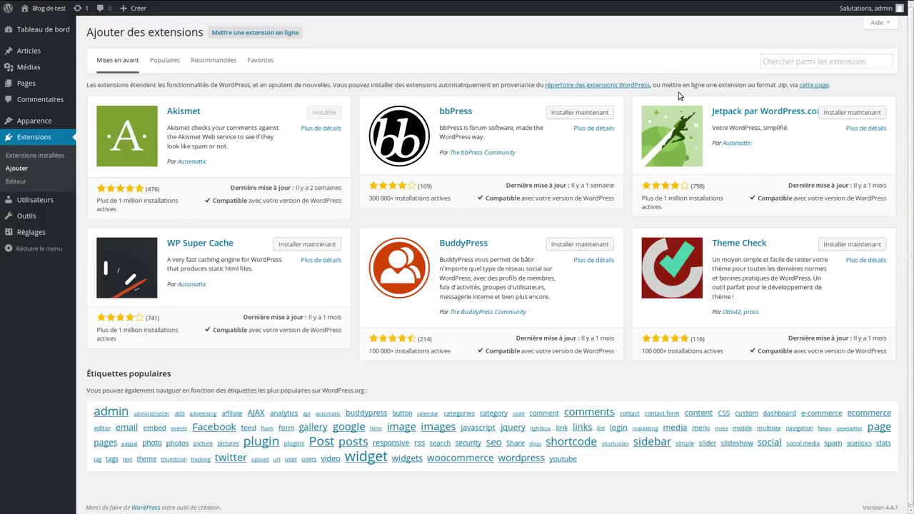
Install and activate the Jetpack par WordPress.com extension
left_click(852, 112)
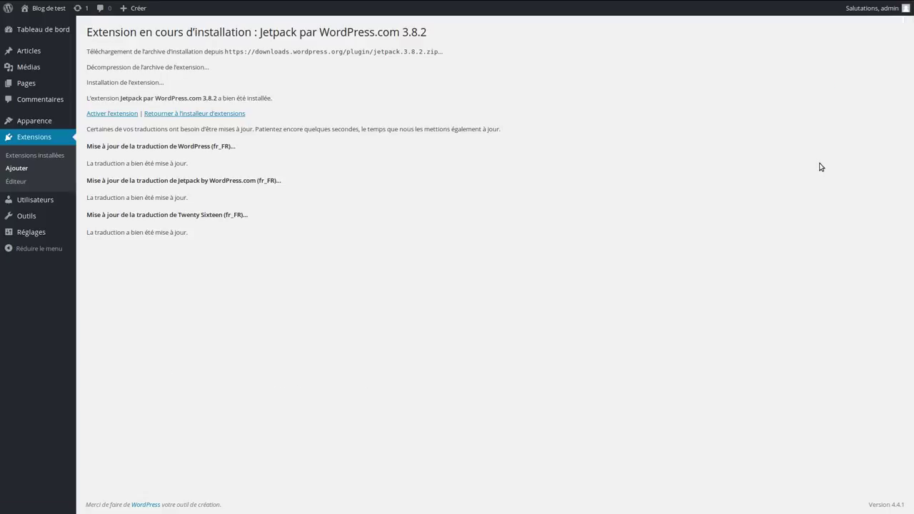
left_click(110, 115)
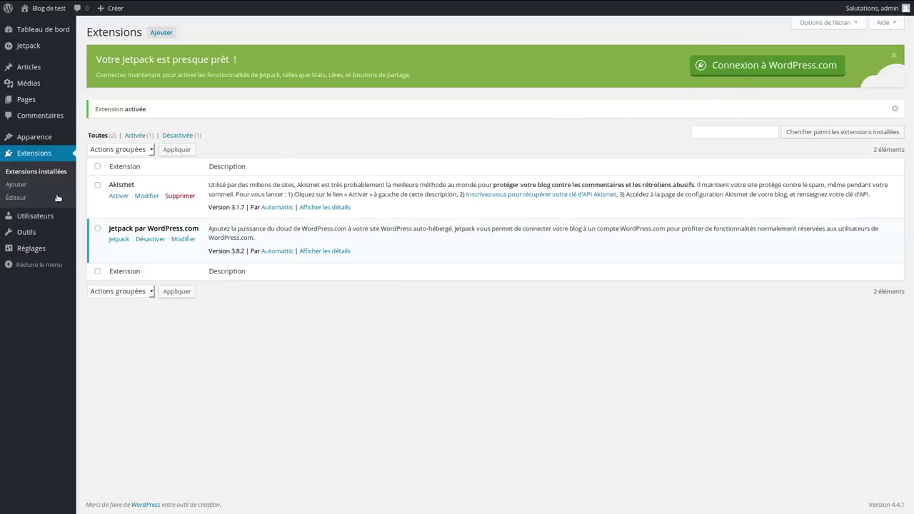
Find "all in one seo pack" among the available extensions, then install and activate All in One SEO Pack, dismissing its welcome notice
left_click(24, 183)
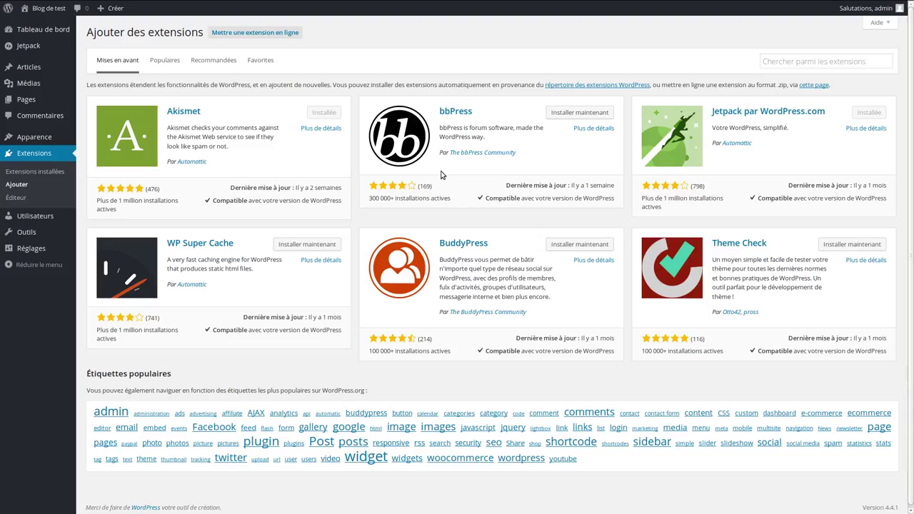
left_click(775, 61)
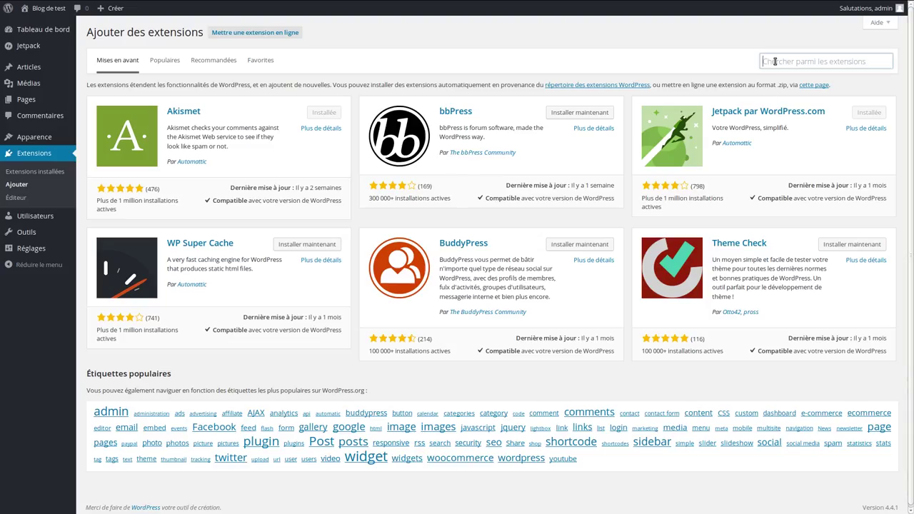
type("all ")
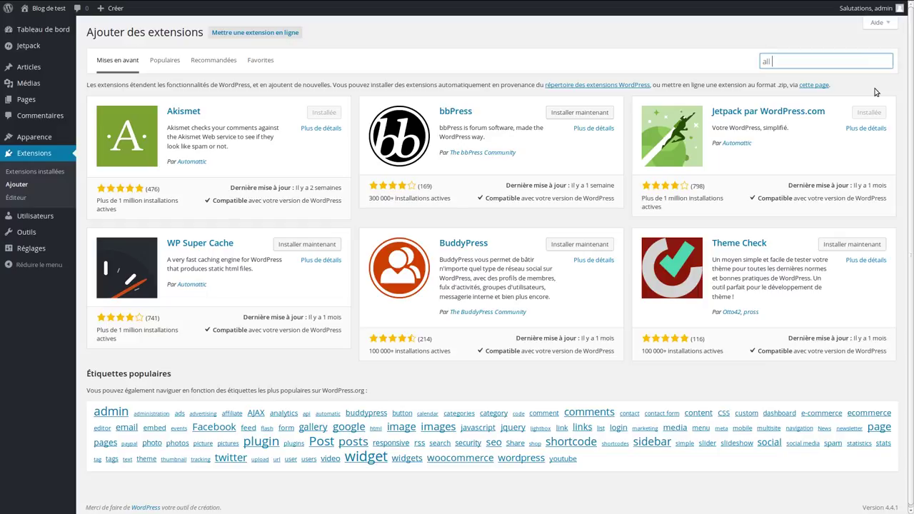
type("in onse seo pack")
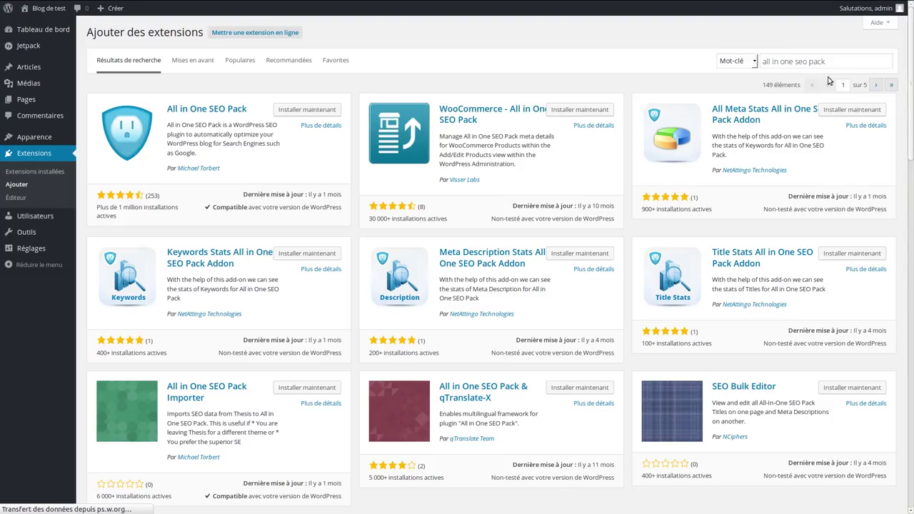
left_click(307, 109)
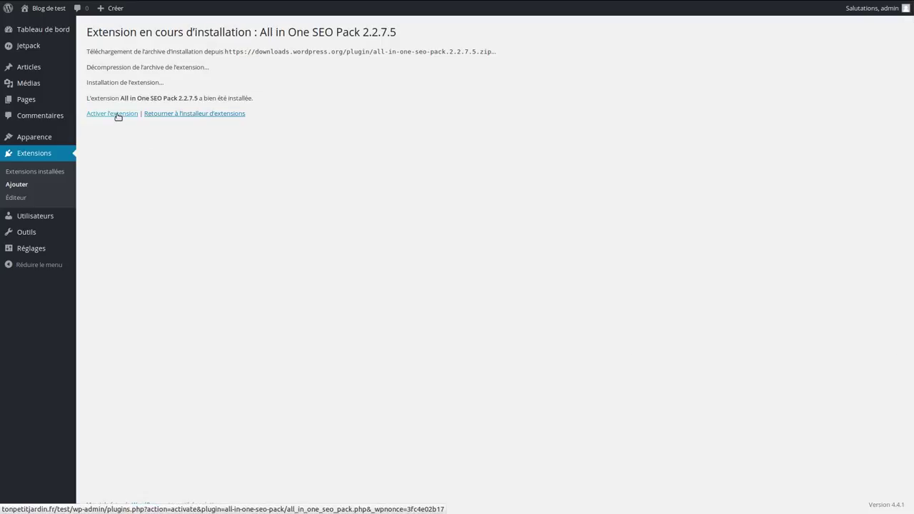
left_click(117, 115)
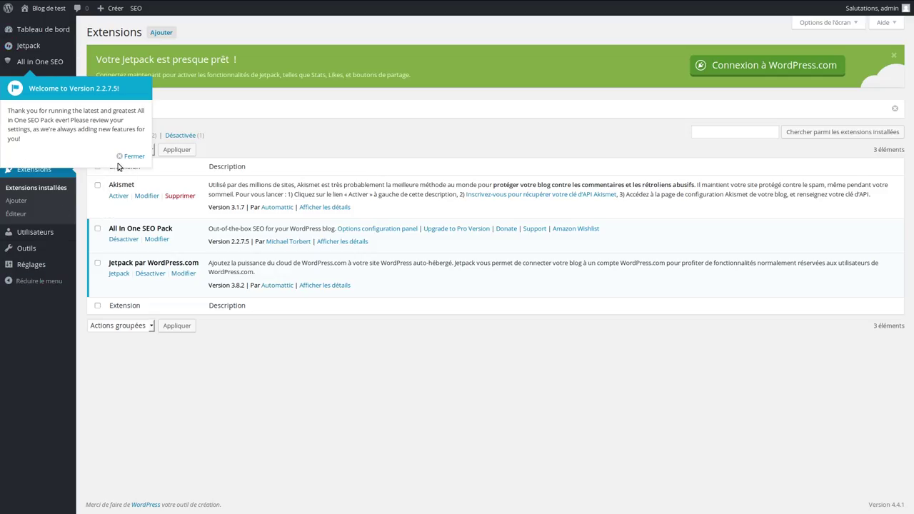
left_click(131, 156)
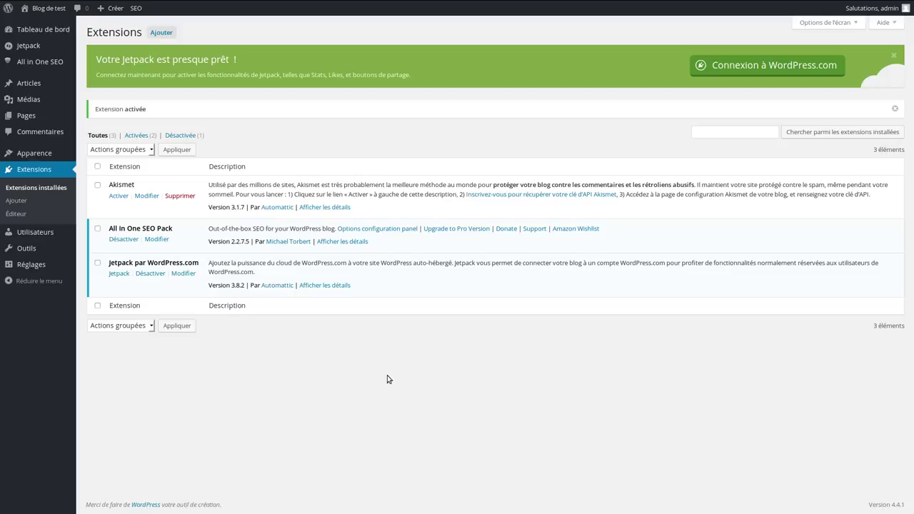
Find "tinymce advanced" among the available extensions, then install and activate TinyMCE Advanced
left_click(727, 135)
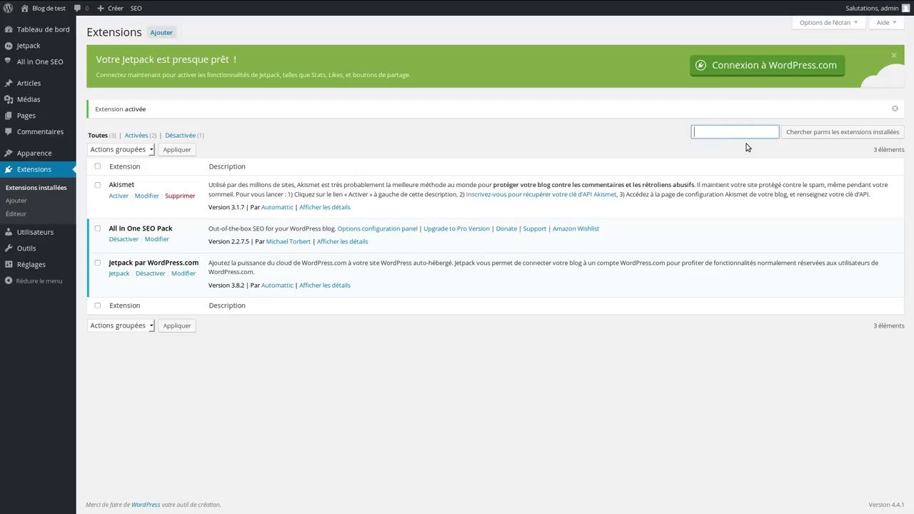
left_click(16, 201)
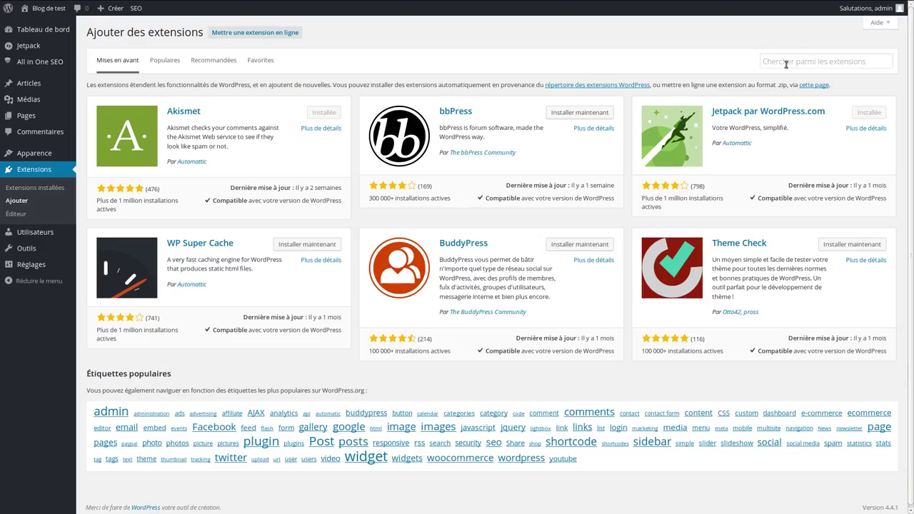
left_click(792, 61)
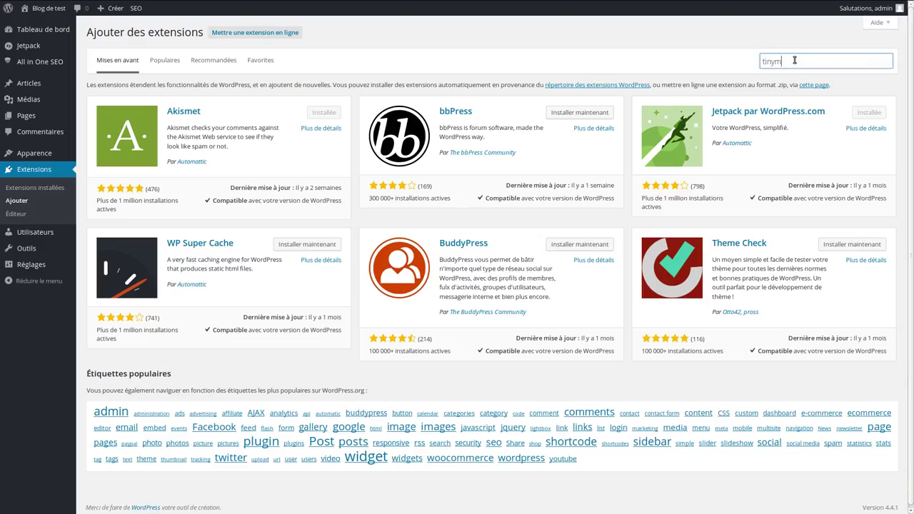
type("ce advanced")
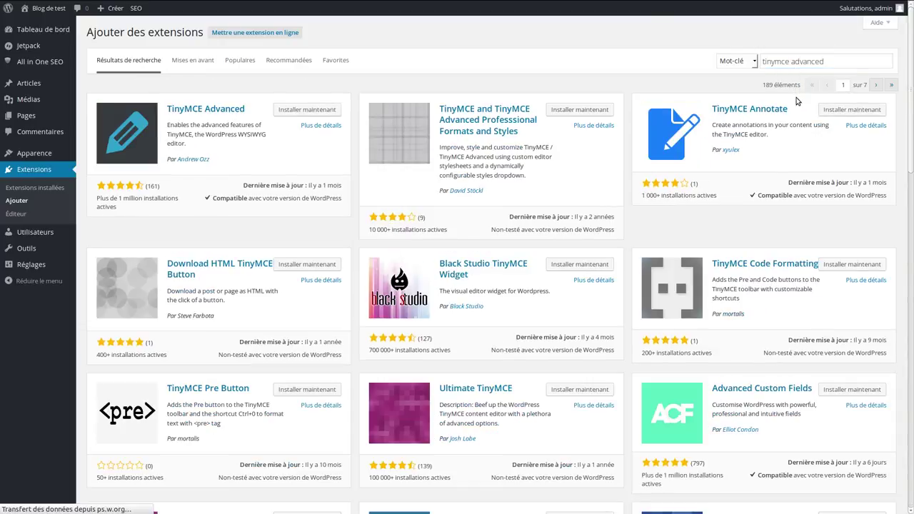
left_click(306, 110)
left_click(115, 113)
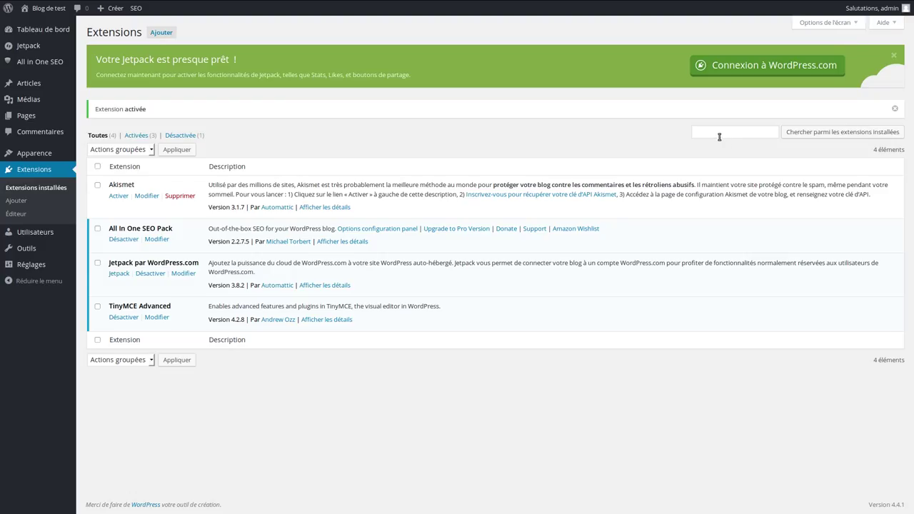
Find "advanced image styles" among the available extensions, then install and activate Advanced Image Styles
left_click(718, 130)
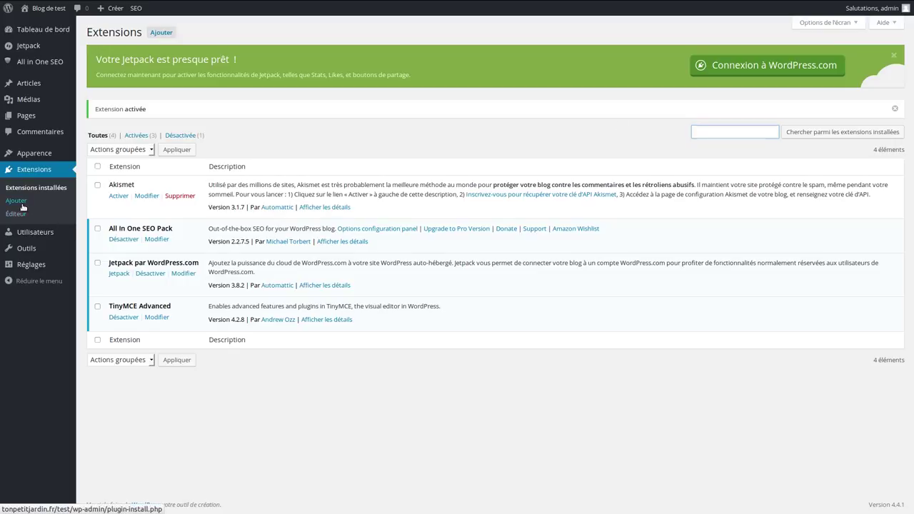
left_click(148, 196)
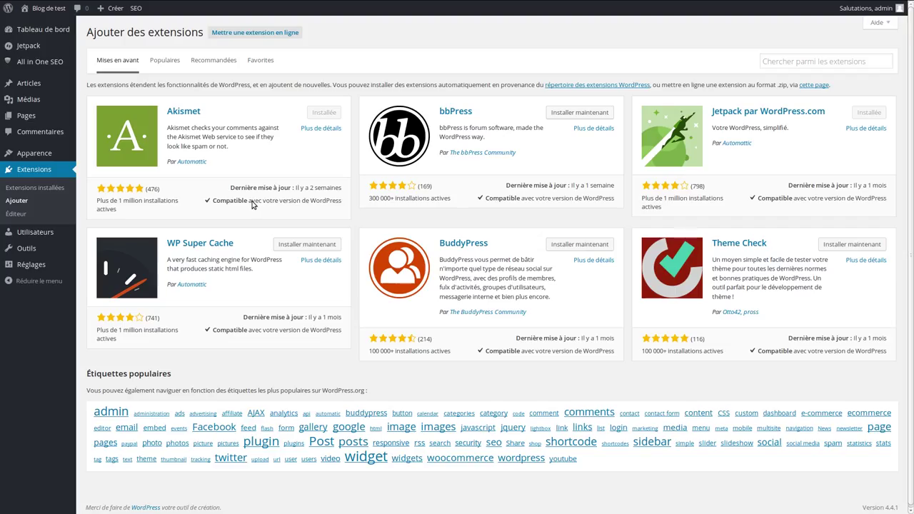
left_click(798, 57)
type("ad")
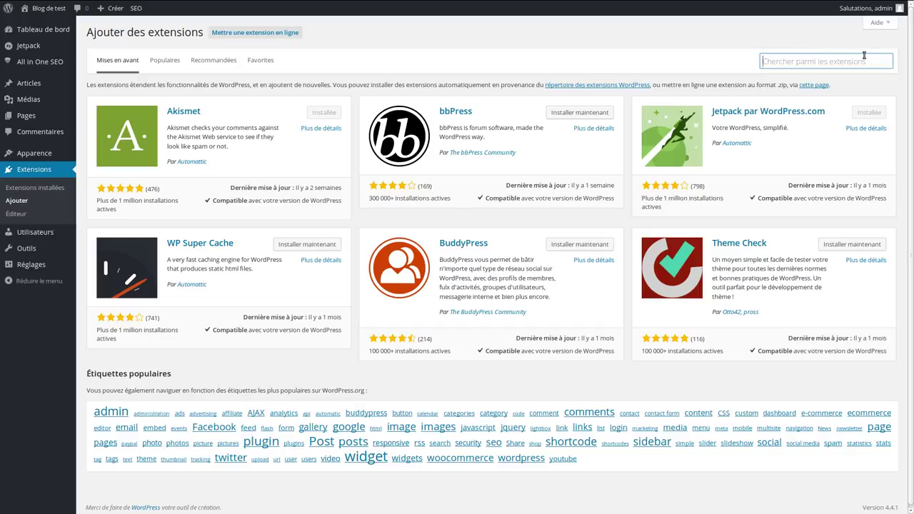
type("vanc")
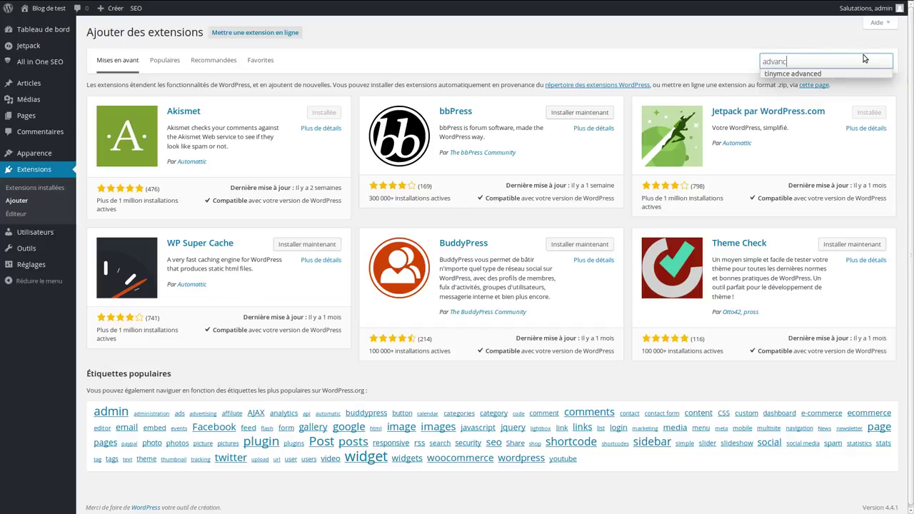
type("ed image sty")
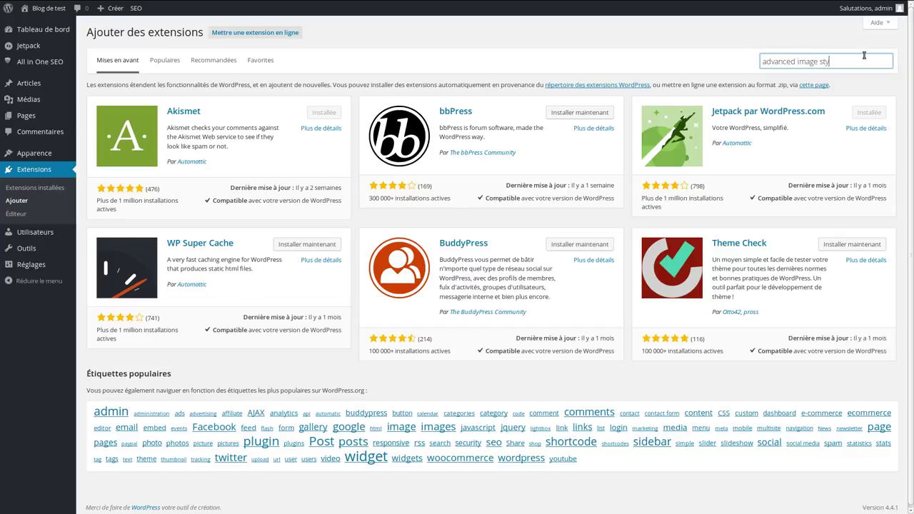
type("les")
key("Return")
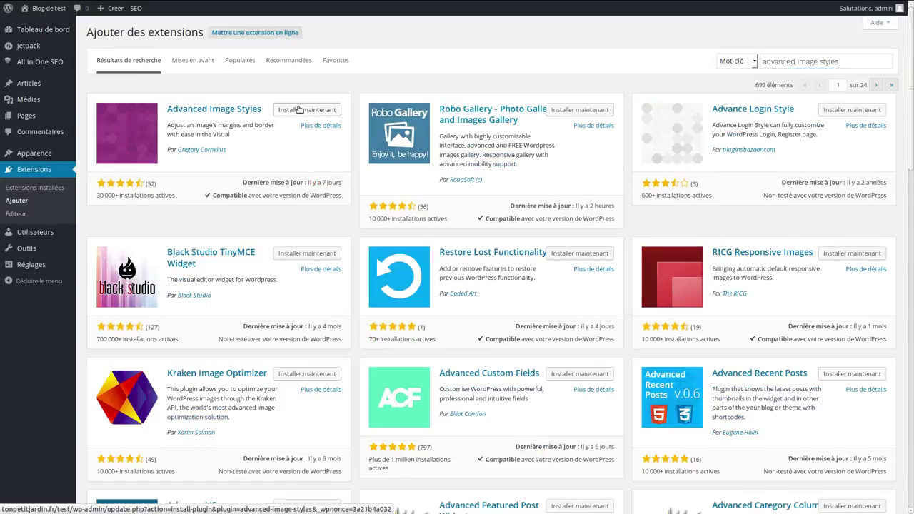
left_click(297, 109)
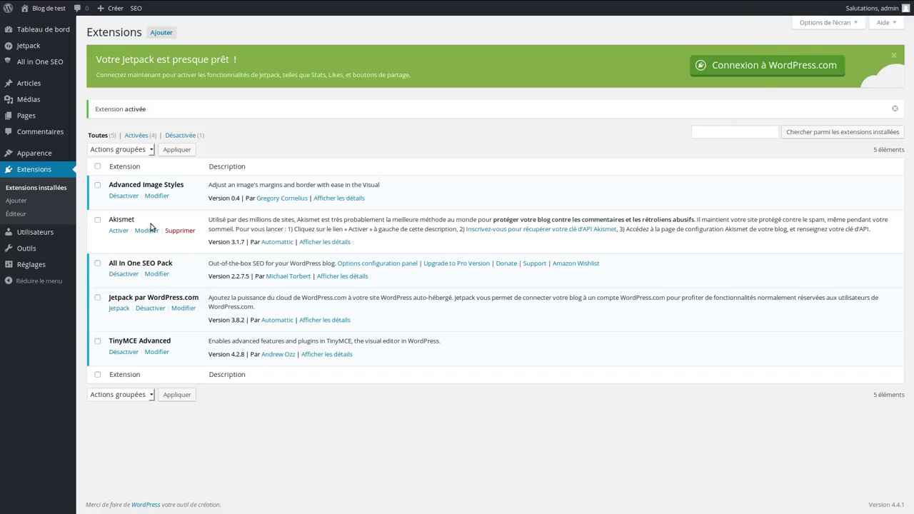
Find "meta slider" among the available extensions, then install and activate Meta Slider
left_click(16, 202)
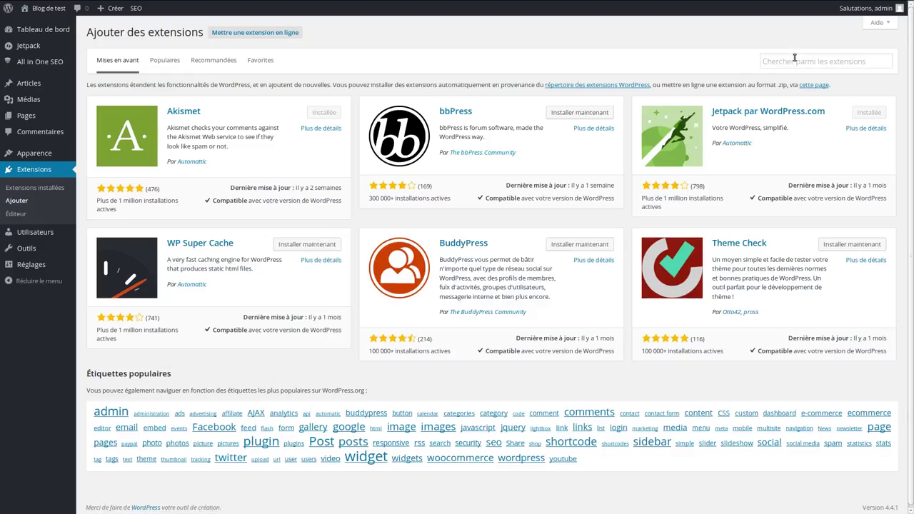
left_click(851, 61)
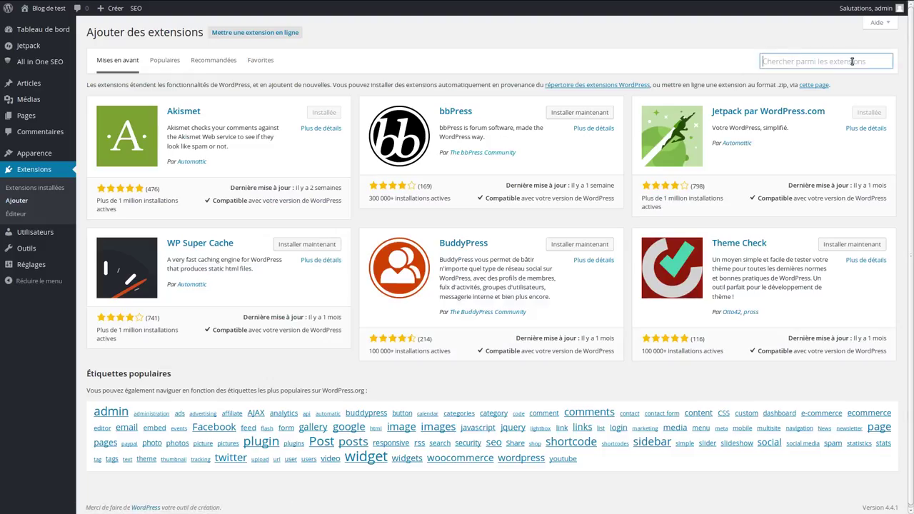
type("meta slider")
key("Return")
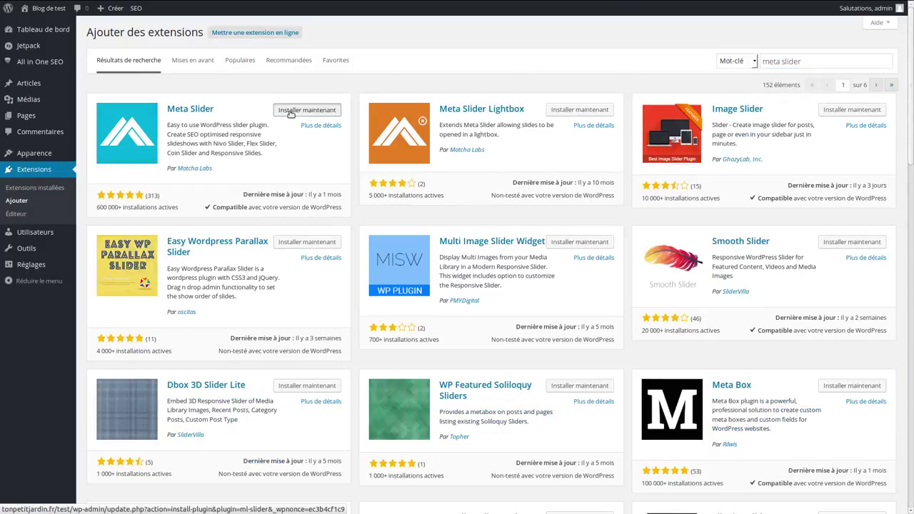
left_click(291, 113)
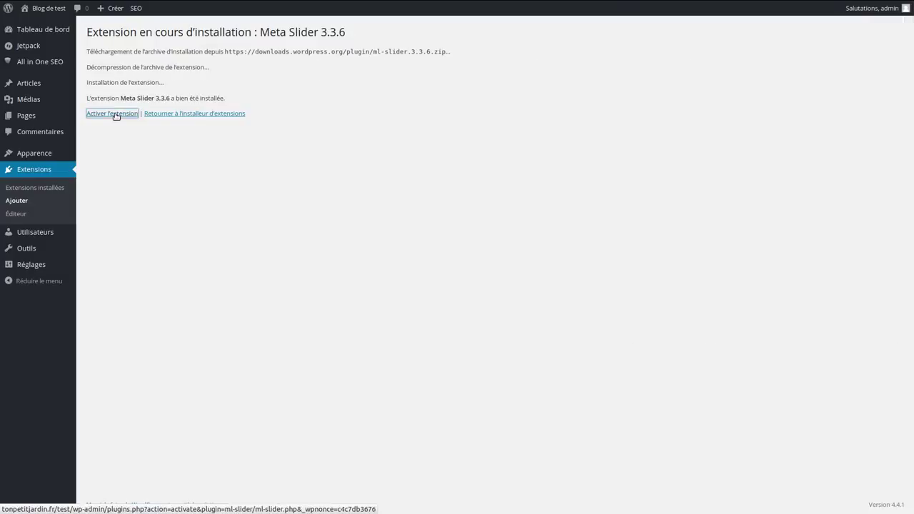
left_click(115, 114)
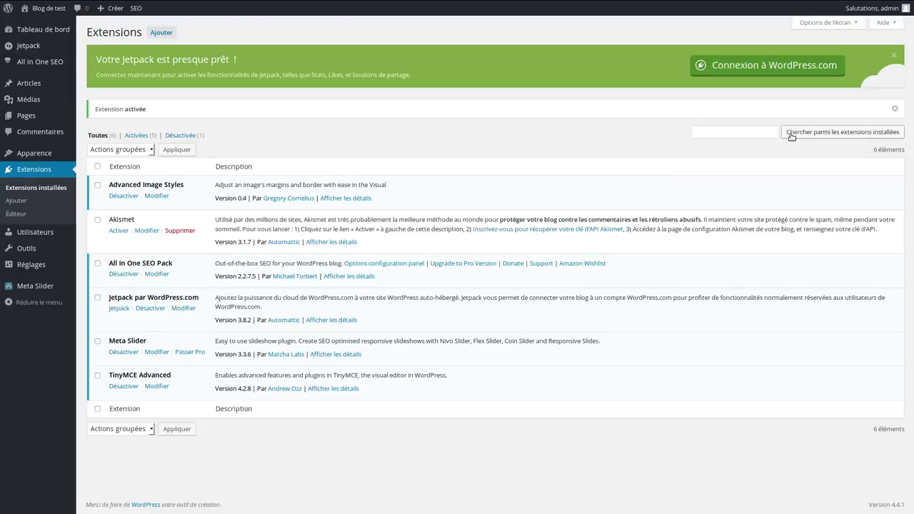
Find "wp optimize" among the available extensions, and install and activate WP-Optimize
left_click(744, 131)
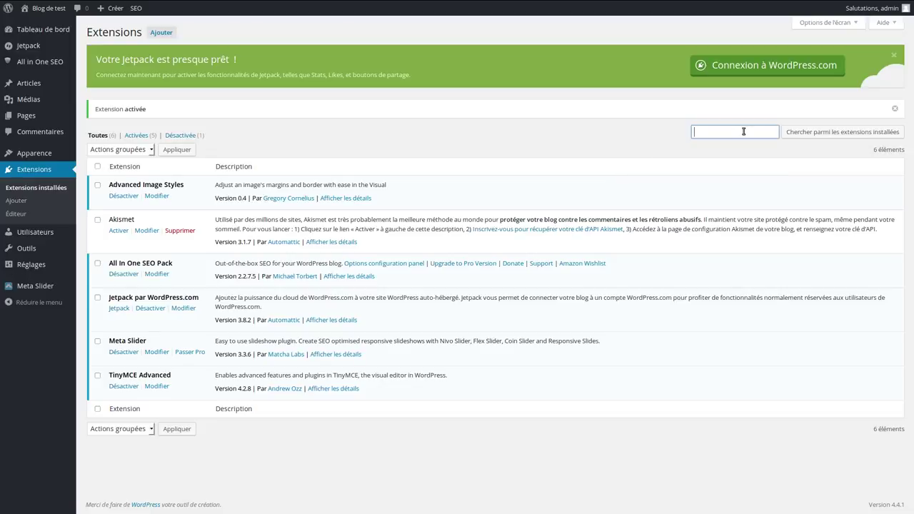
left_click(16, 200)
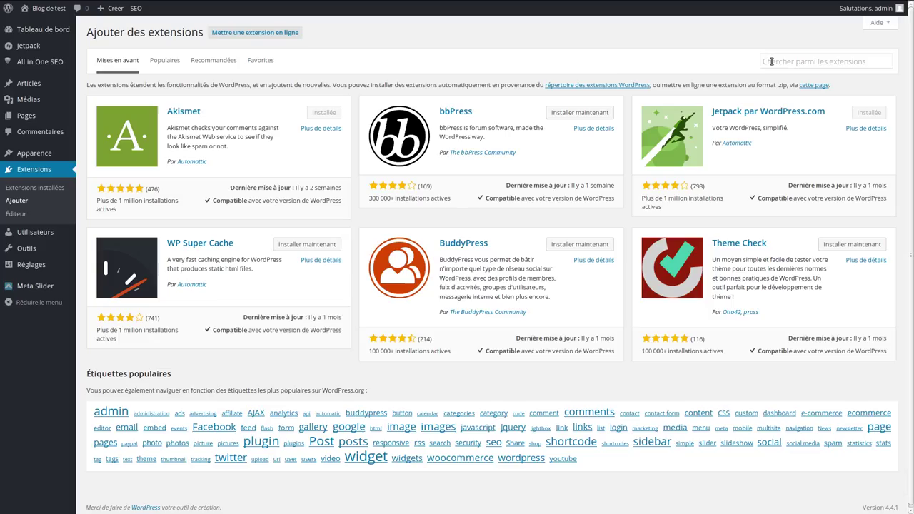
left_click(769, 61)
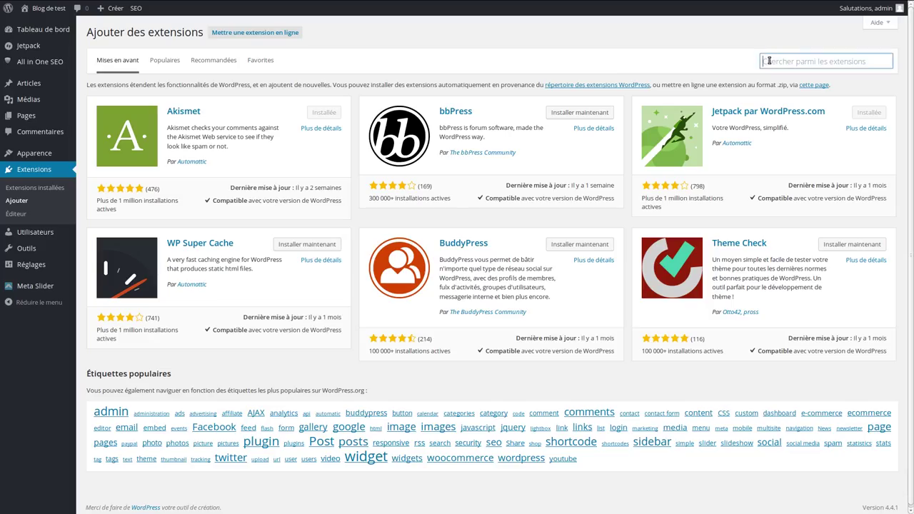
type("Wp optimize")
key("Return")
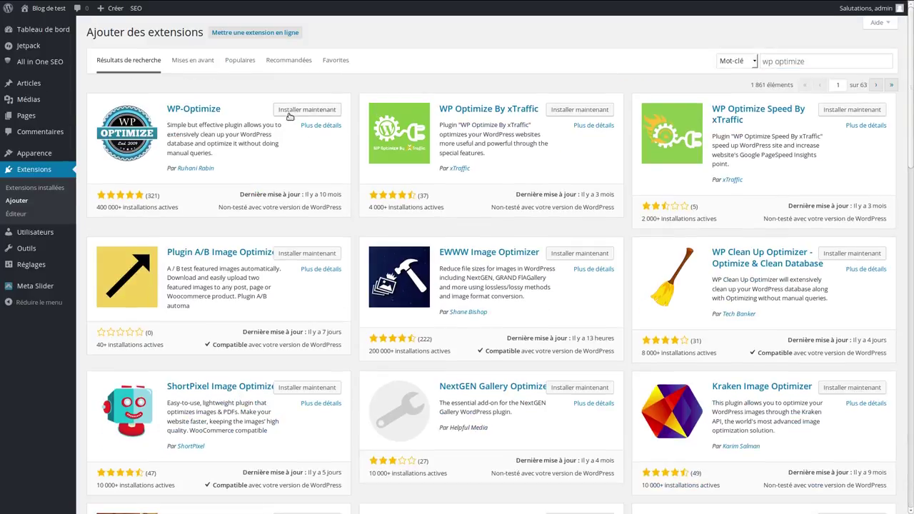
left_click(298, 109)
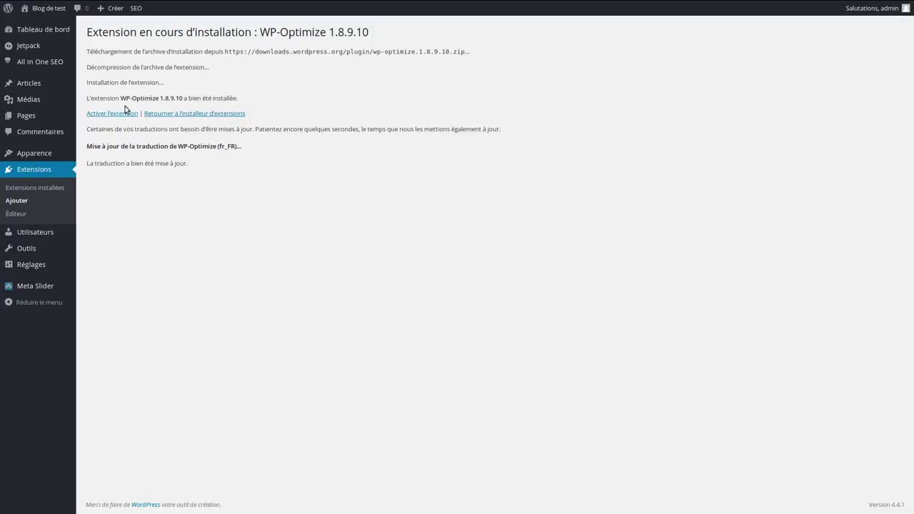
left_click(123, 112)
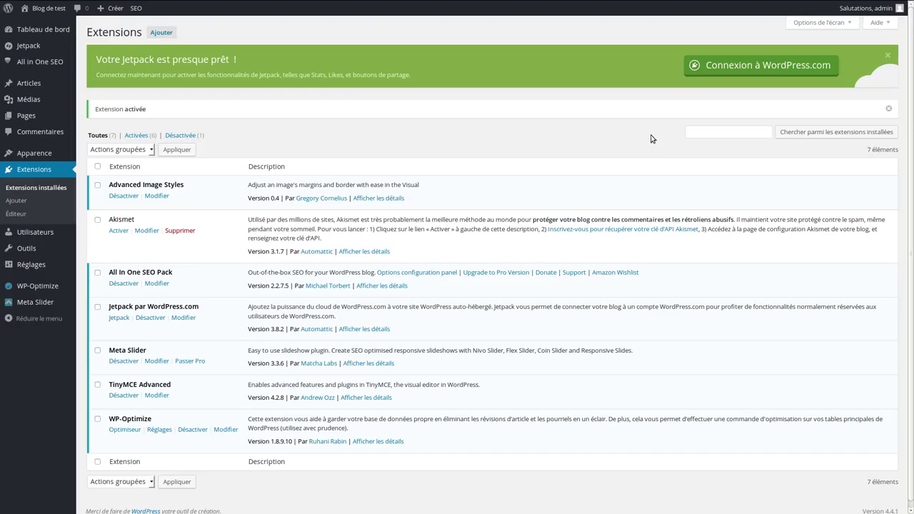
Find "mailpoet" among the available extensions, and install and activate MailPoet Newsletters
left_click(697, 128)
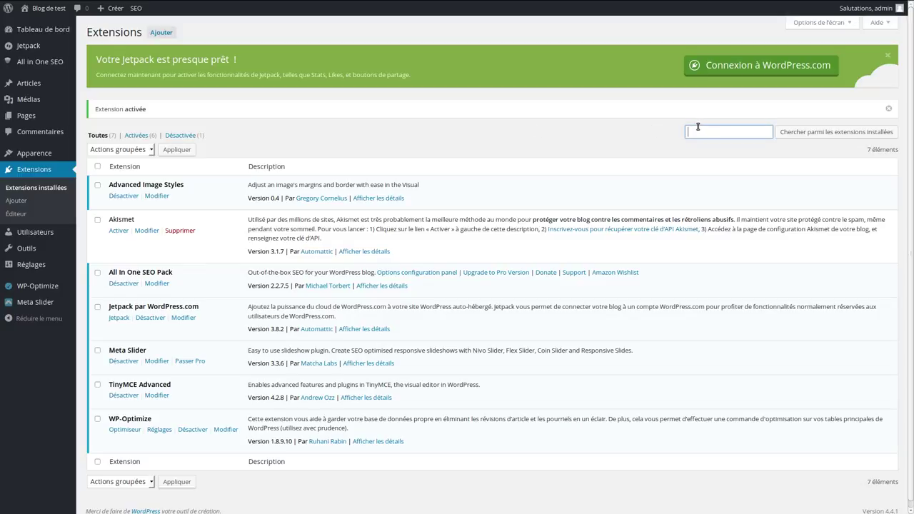
left_click(21, 201)
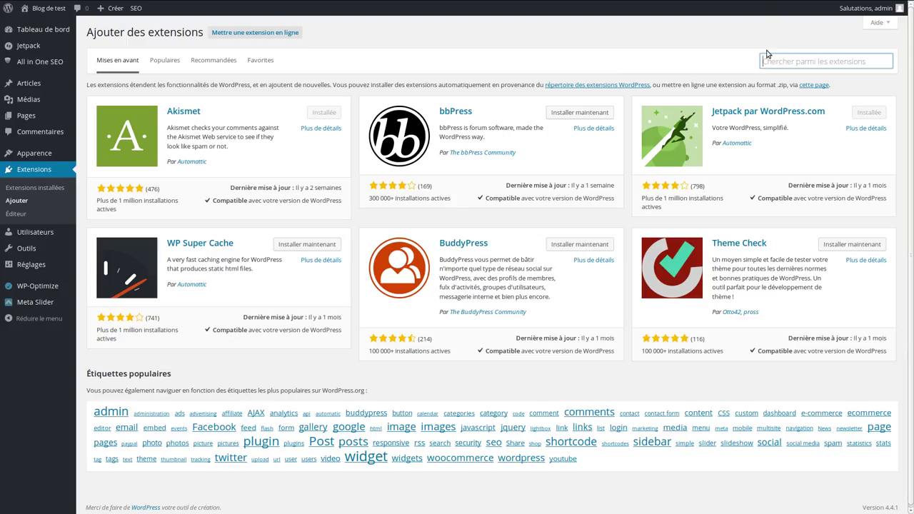
left_click(768, 57)
type("mailpoet")
key("Return")
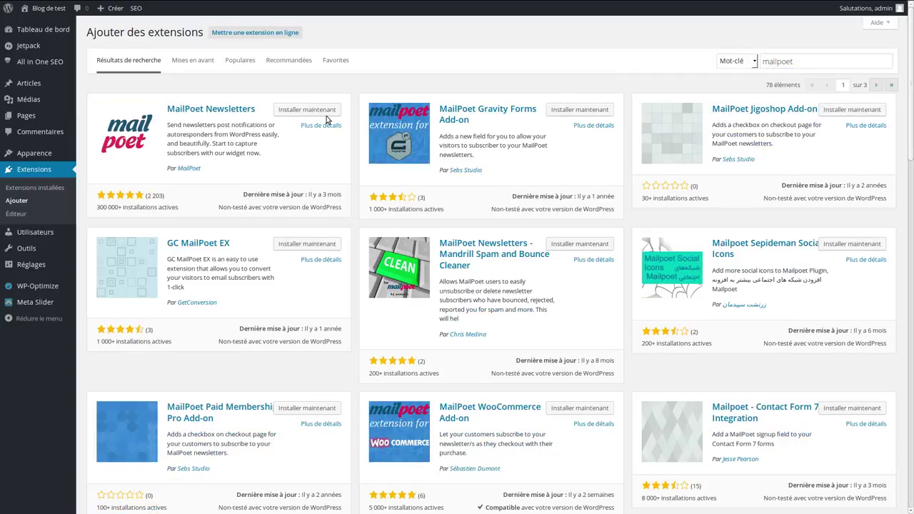
left_click(323, 111)
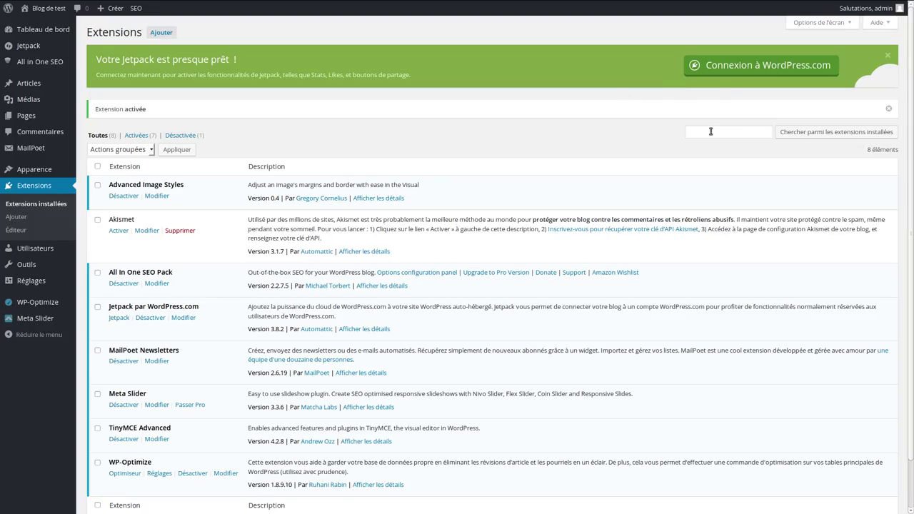
Find "link manager" among the available extensions, and install and activate the Link Manager extension by WordPress
left_click(25, 218)
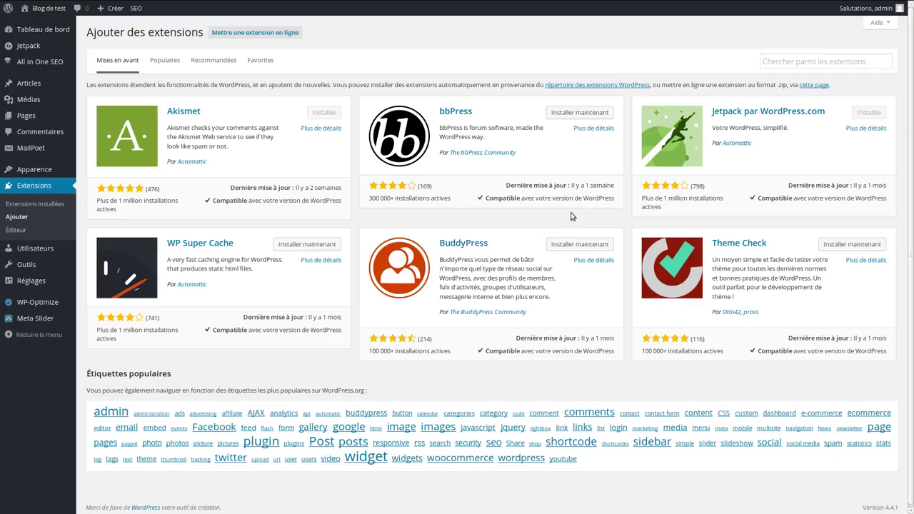
left_click(782, 62)
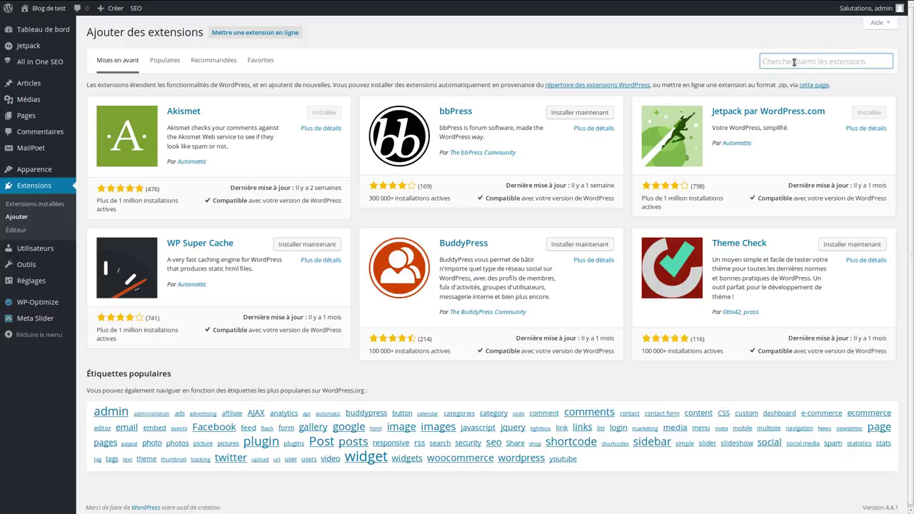
type("link manager")
key("Return")
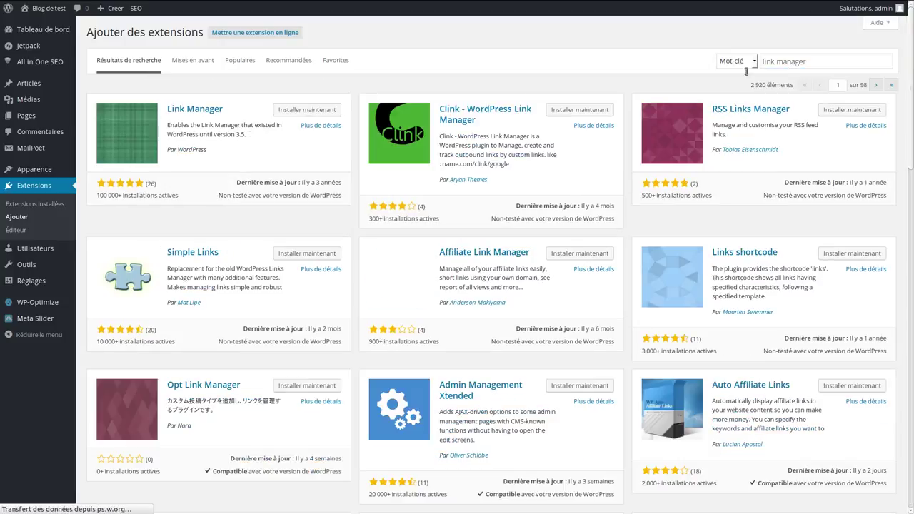
left_click(321, 111)
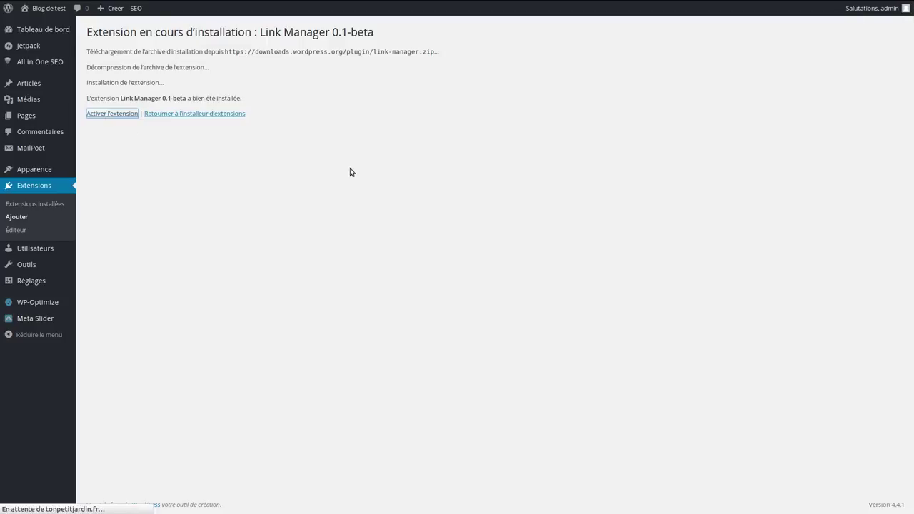
key("Return")
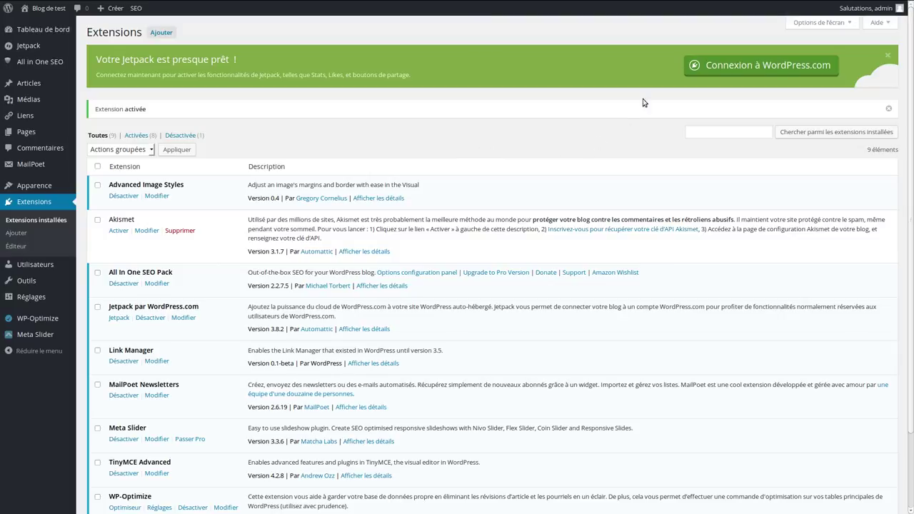
Find "nextgen gallery" among the available extensions, install and activate NextGEN Gallery by Photocrati, and activate the already installed Akismet
left_click(17, 233)
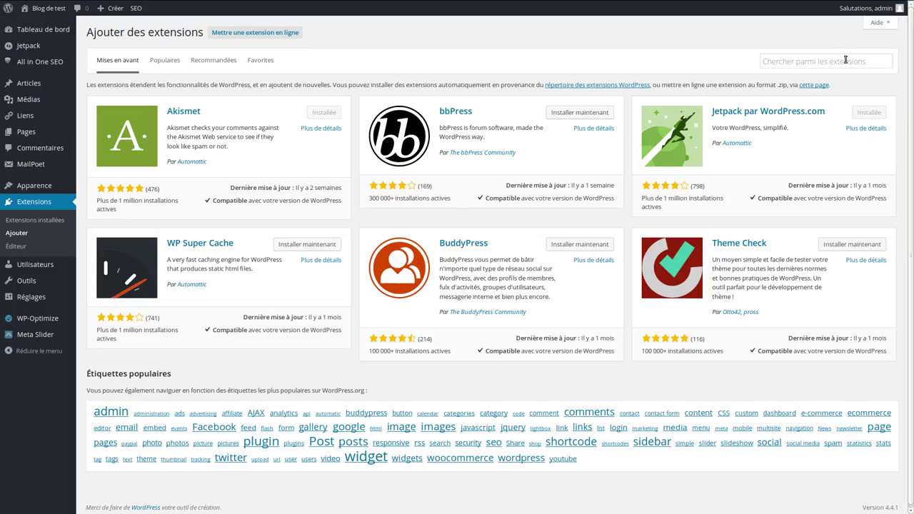
left_click(821, 60)
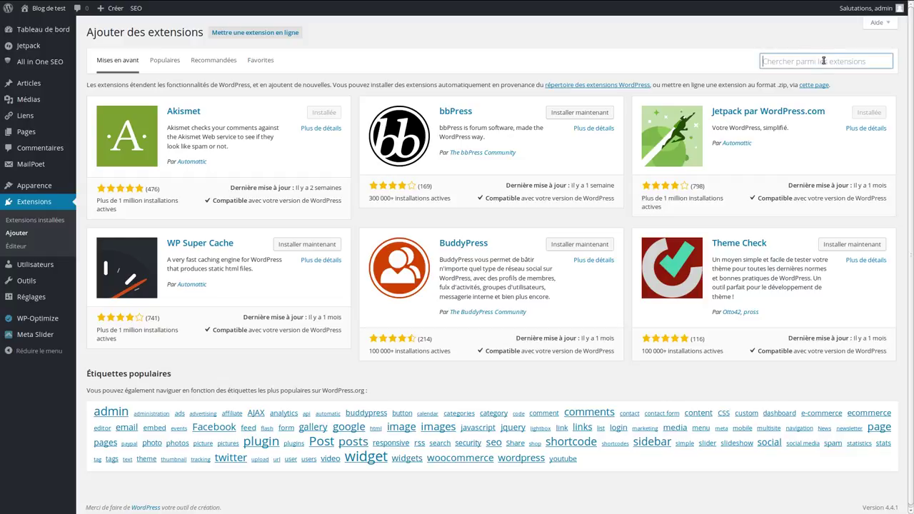
type("nextgen gallery")
key("Return")
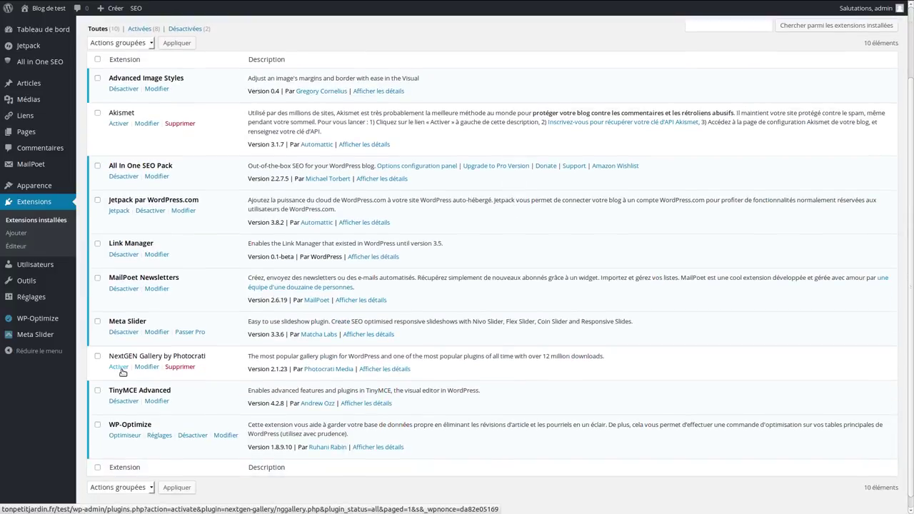
left_click(119, 369)
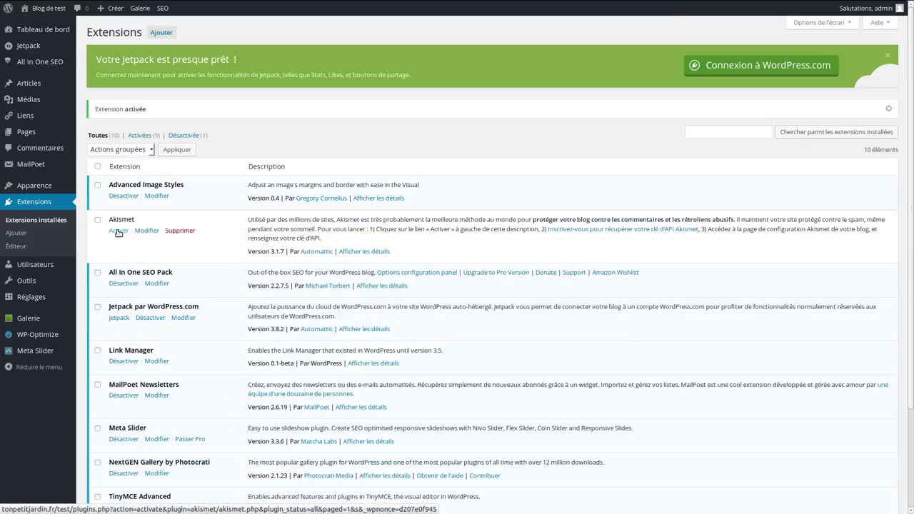
left_click(119, 231)
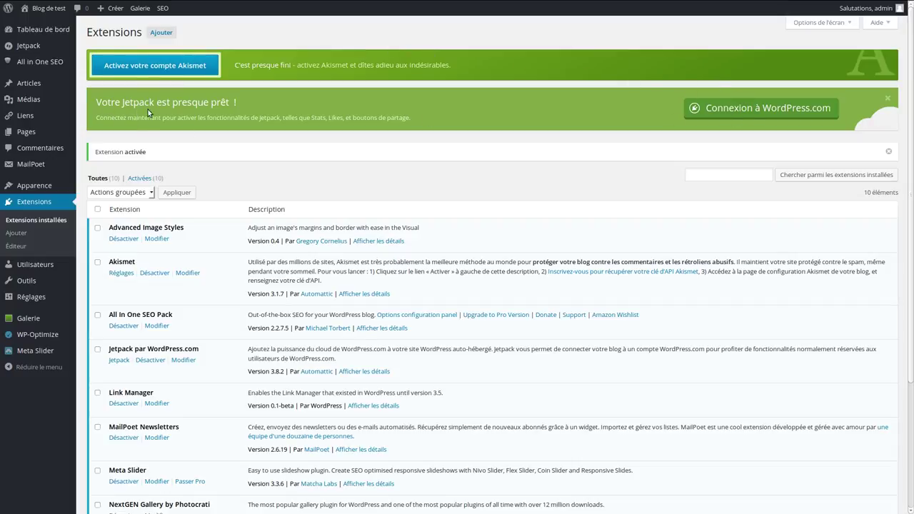
Connect Jetpack to WordPress.com by entering the account's username and password and approving the authorization
left_click(812, 113)
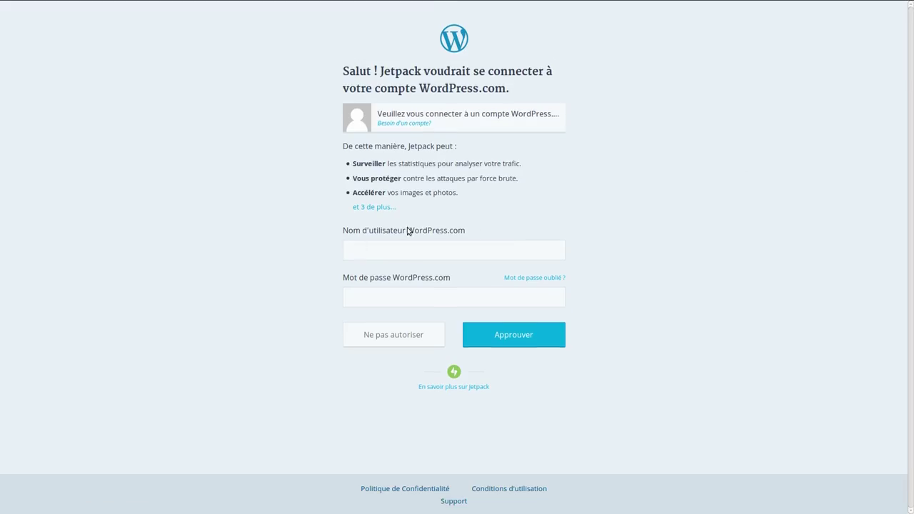
left_click(352, 252)
key("Tab")
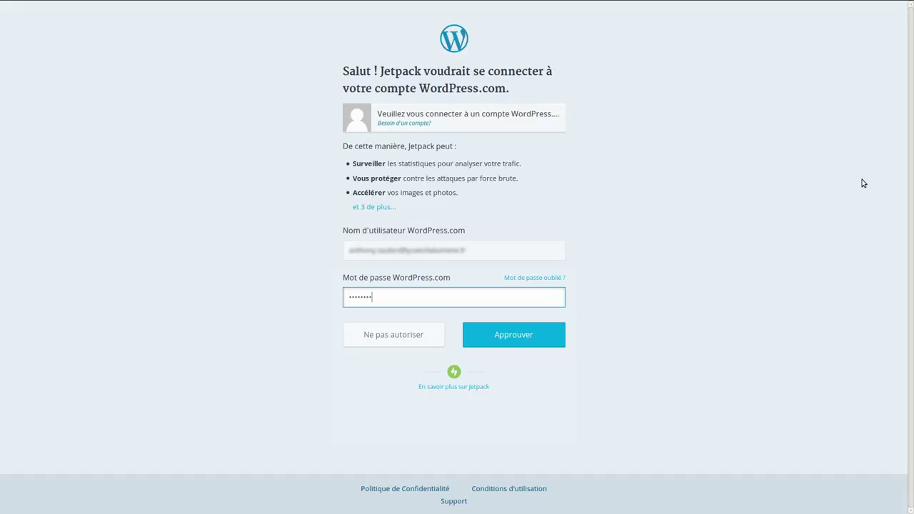
left_click(509, 340)
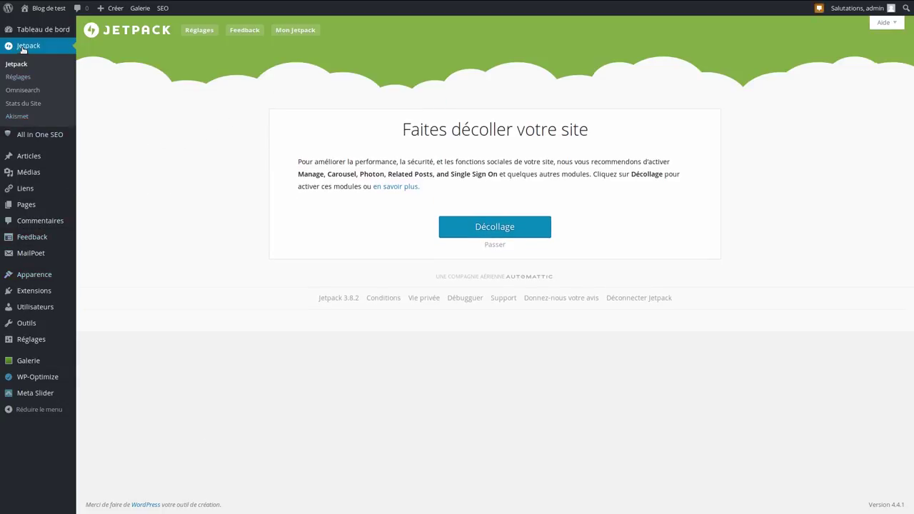
Configure Akismet to use the account connected via Jetpack, and activate Jetpack's recommended modules with Décollage
left_click(17, 117)
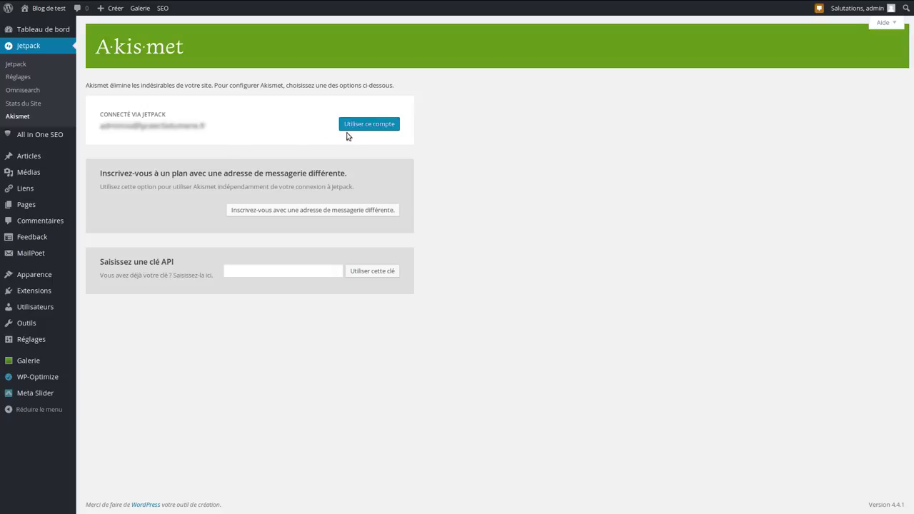
left_click(370, 124)
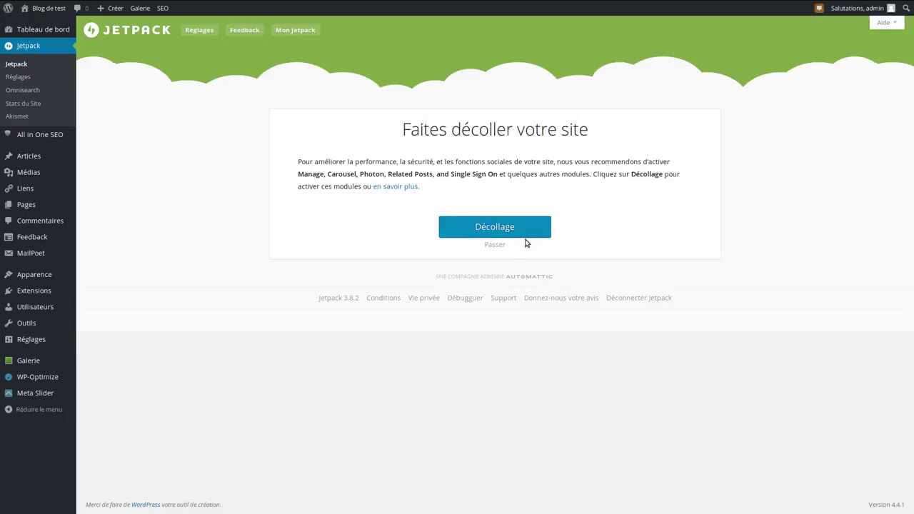
left_click(503, 234)
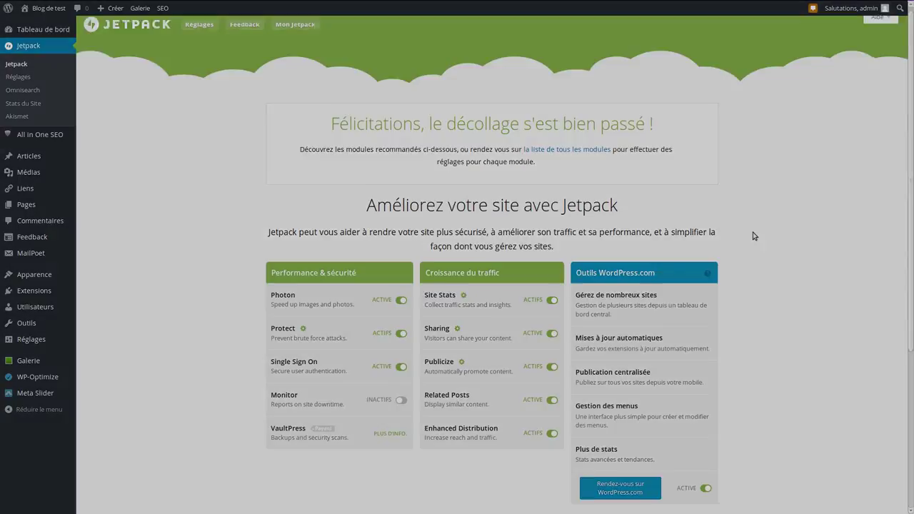
scroll(746, 236, "down", 2)
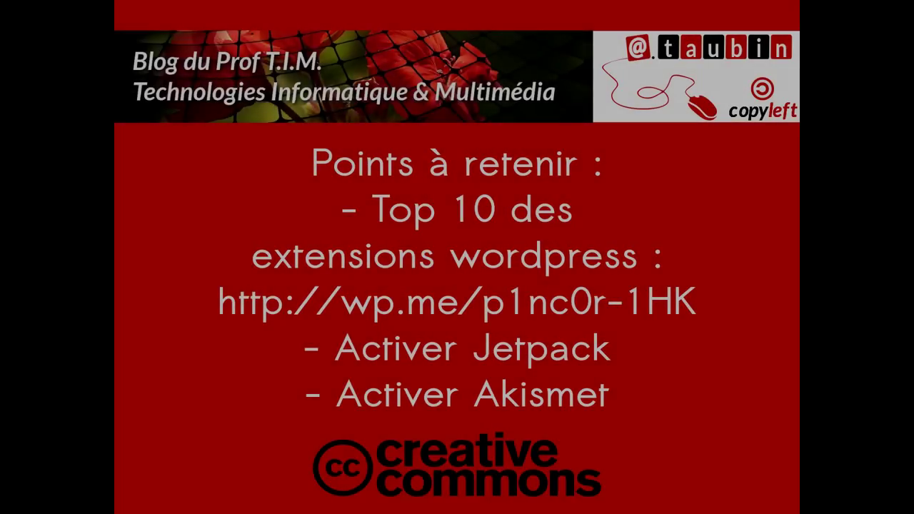